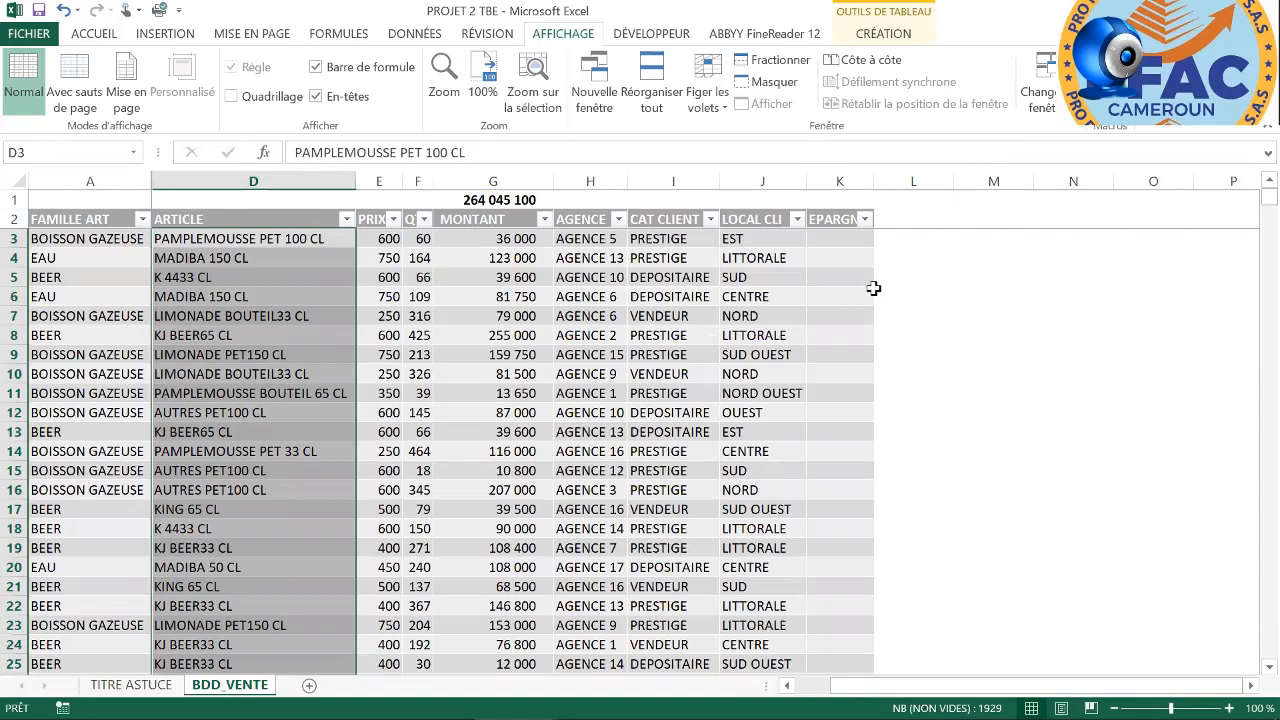
Enter the array formula =SOMME(1/NB.SI([ARTICLE];[ARTICLE])) in cell L3 to count the distinct articles
click(889, 241)
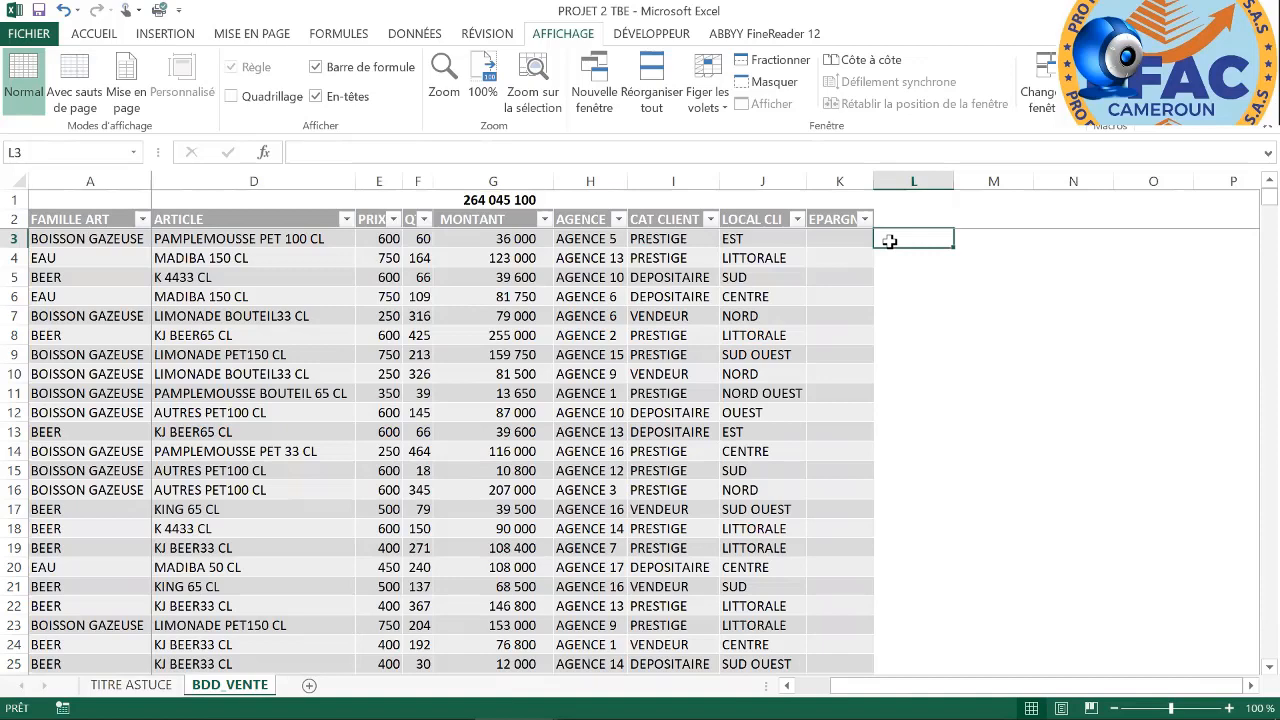
text(=)
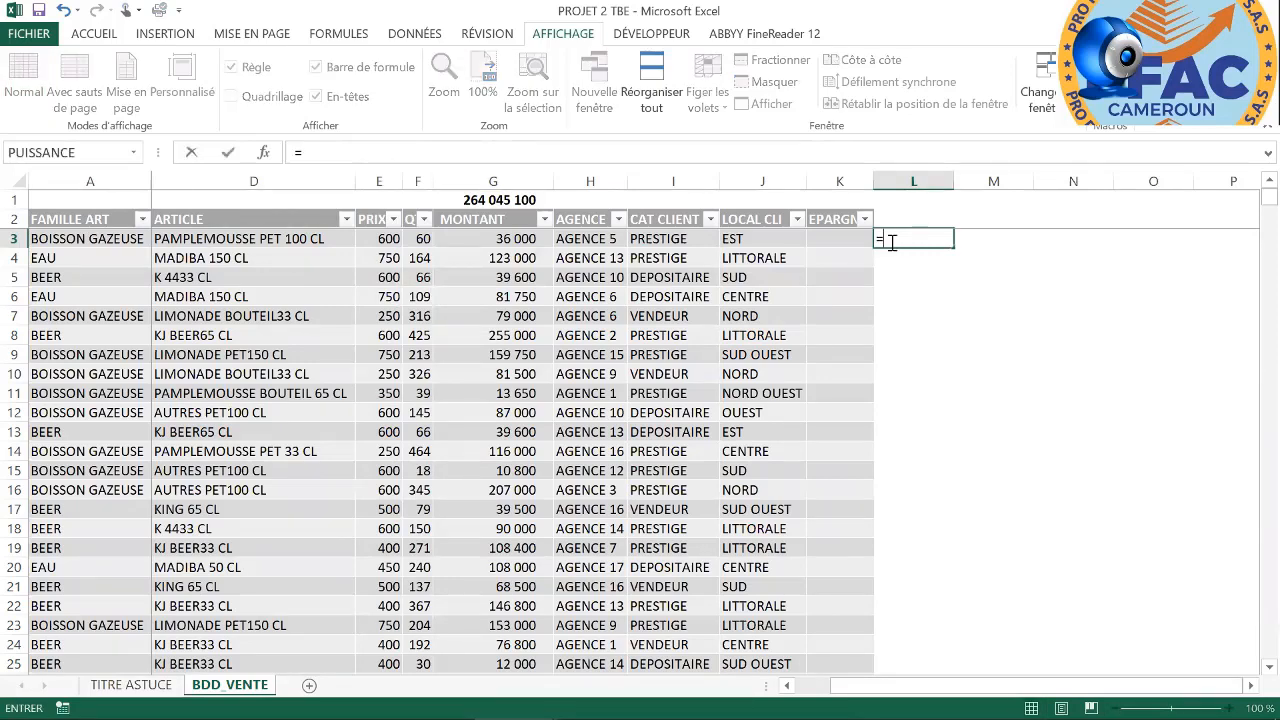
text(som)
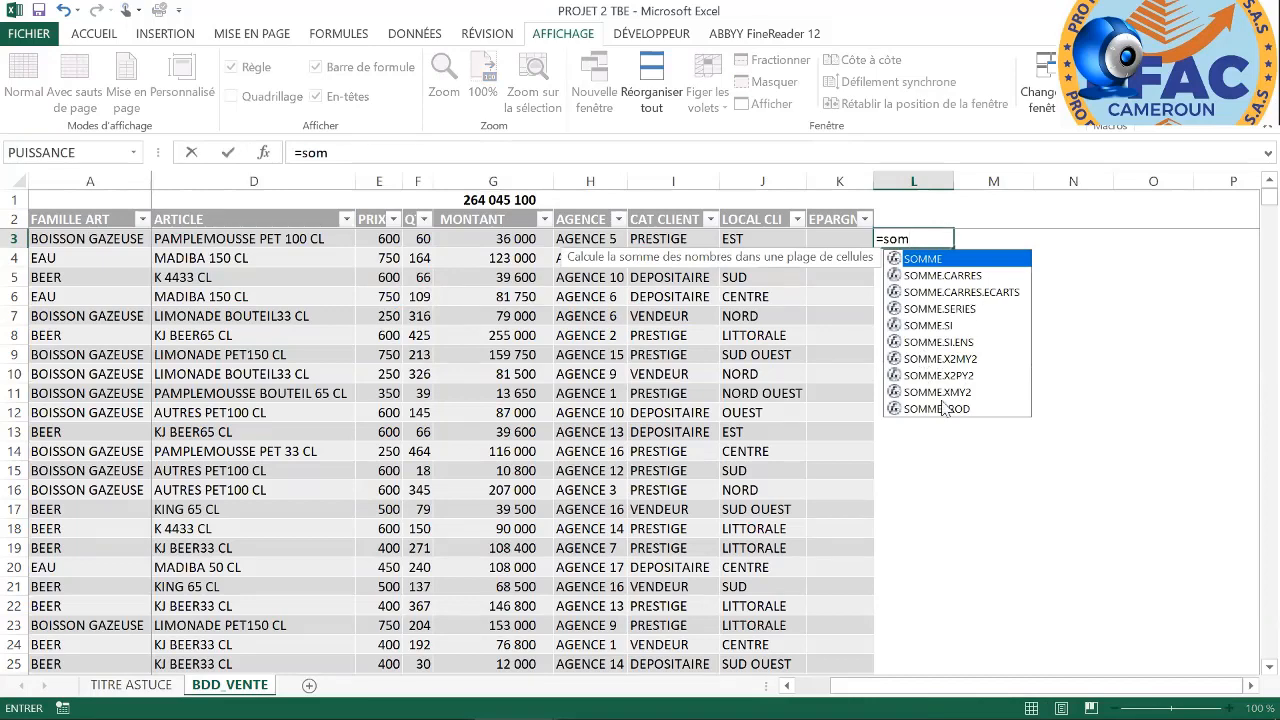
click(921, 243)
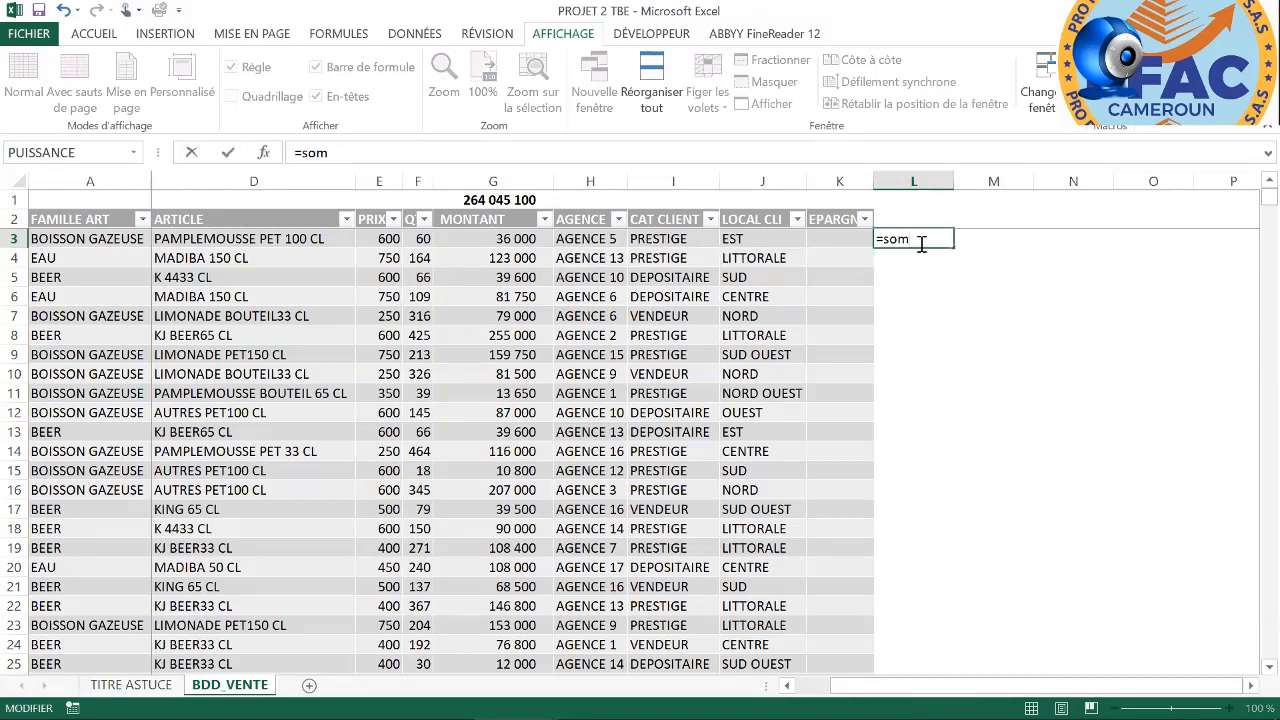
text(me()
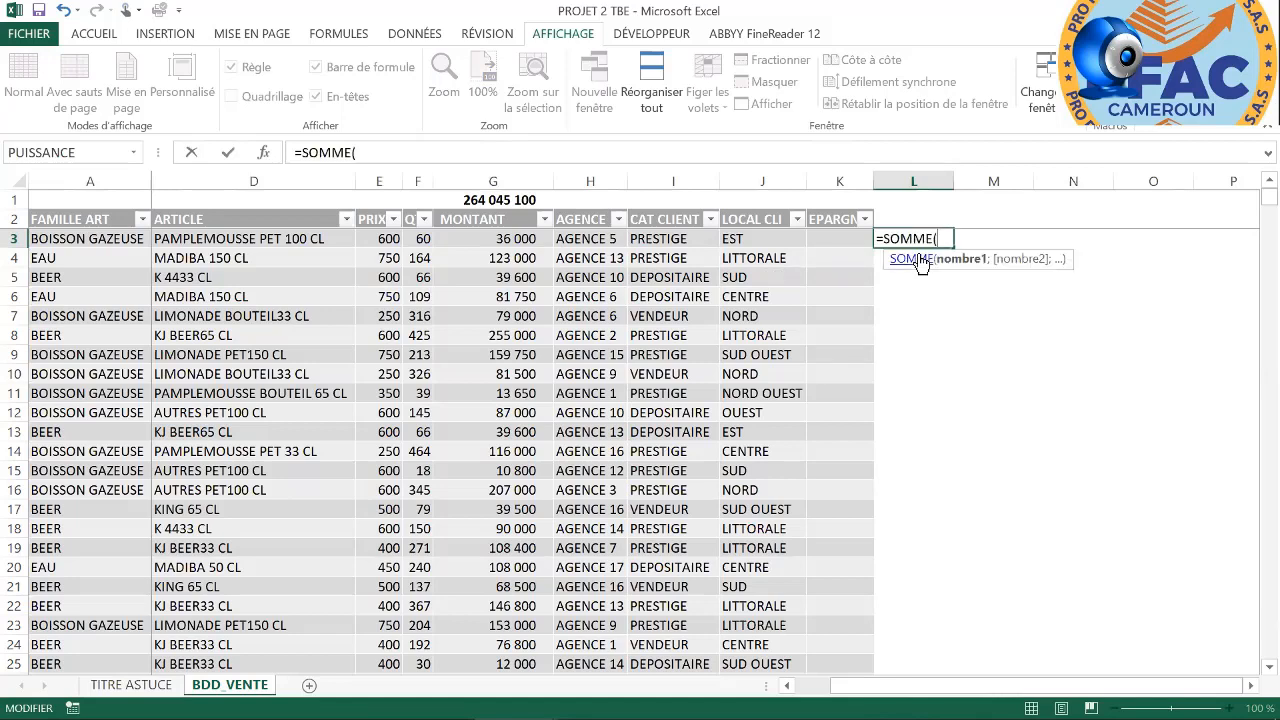
text(1/n)
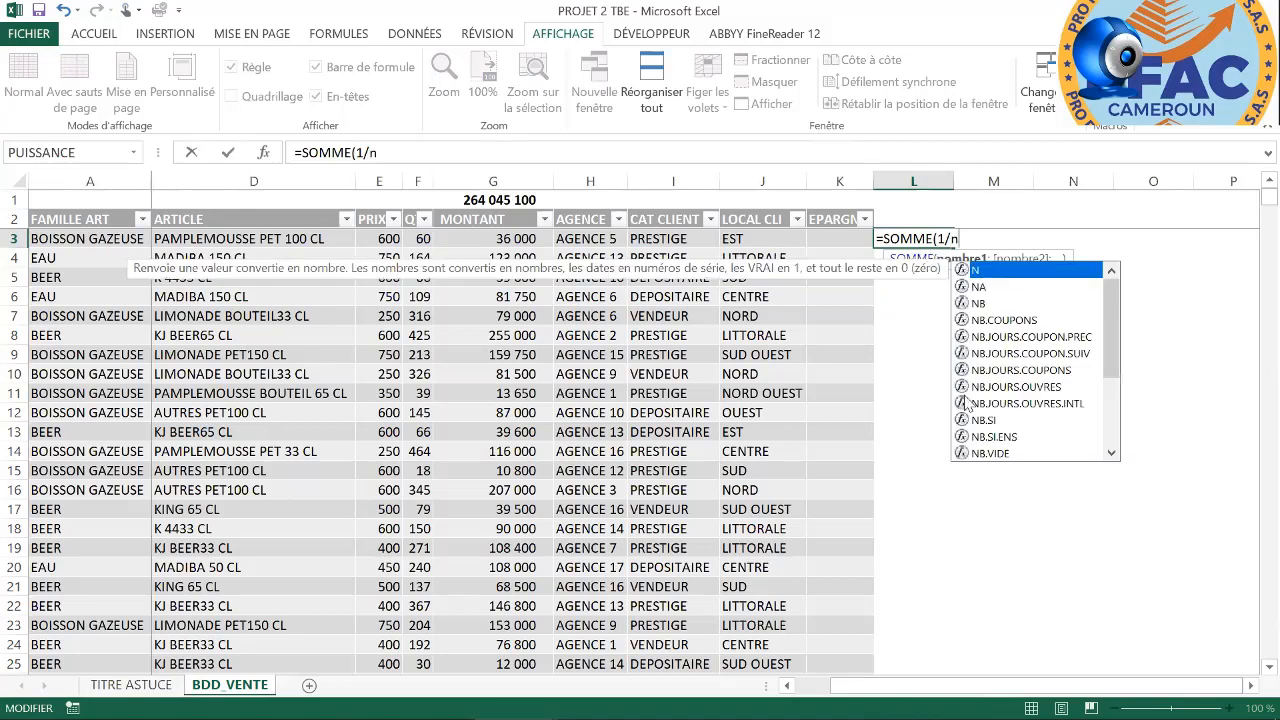
click(993, 420)
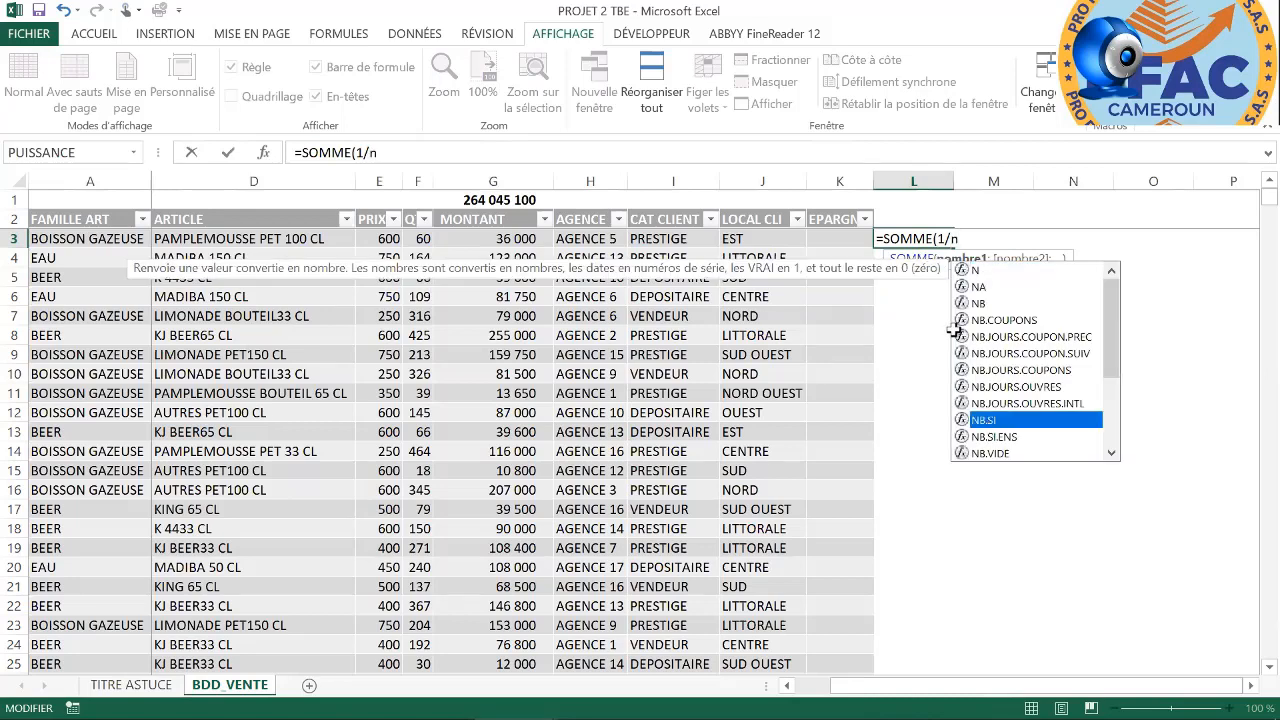
key(Tab)
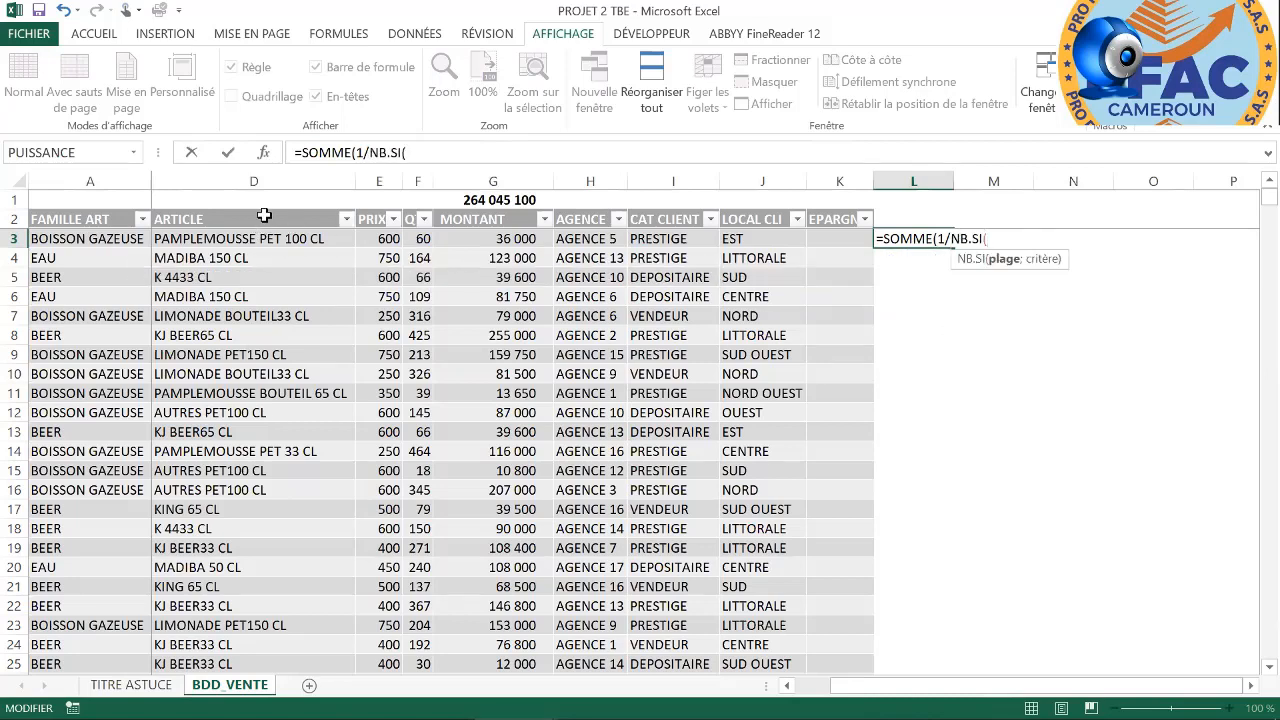
click(267, 217)
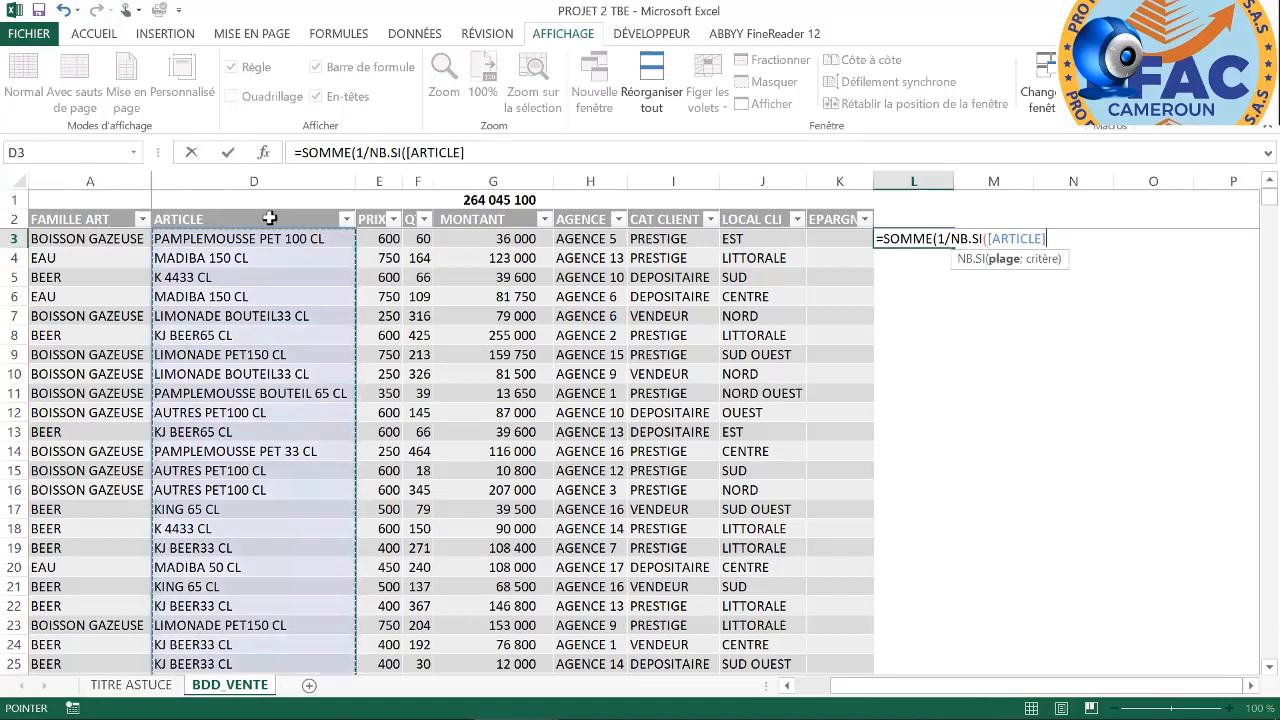
text(;)
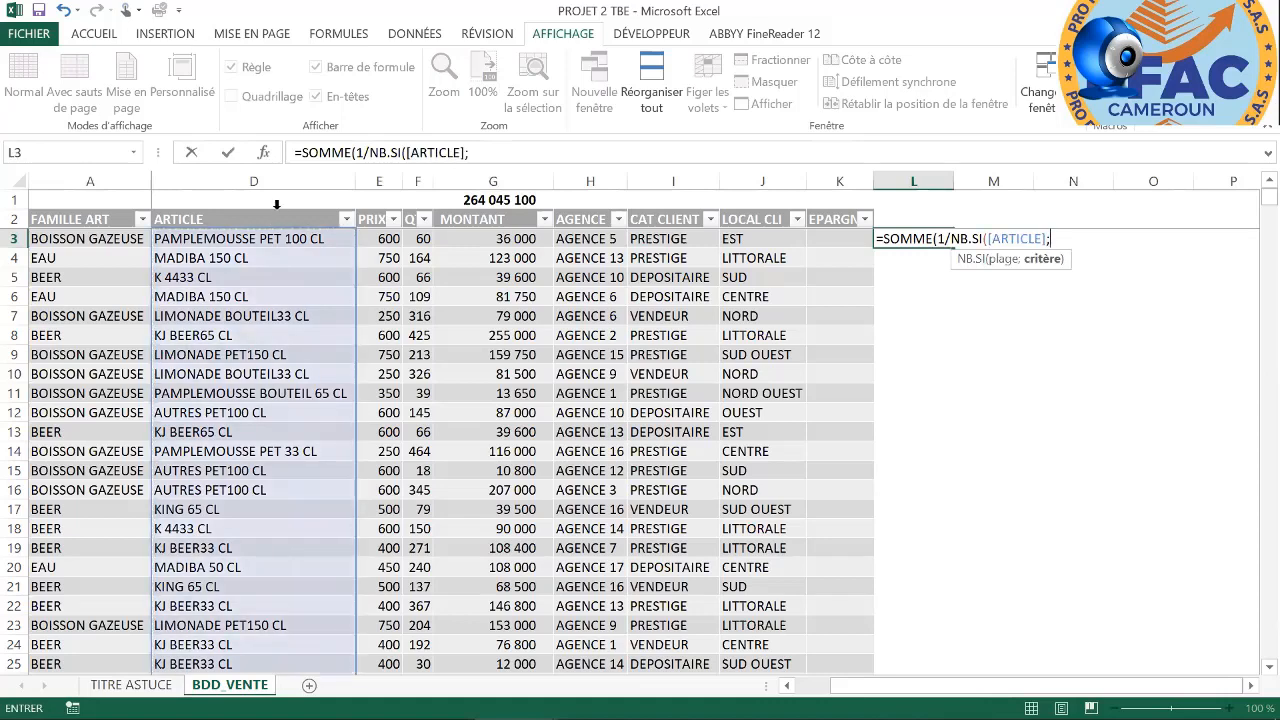
click(276, 205)
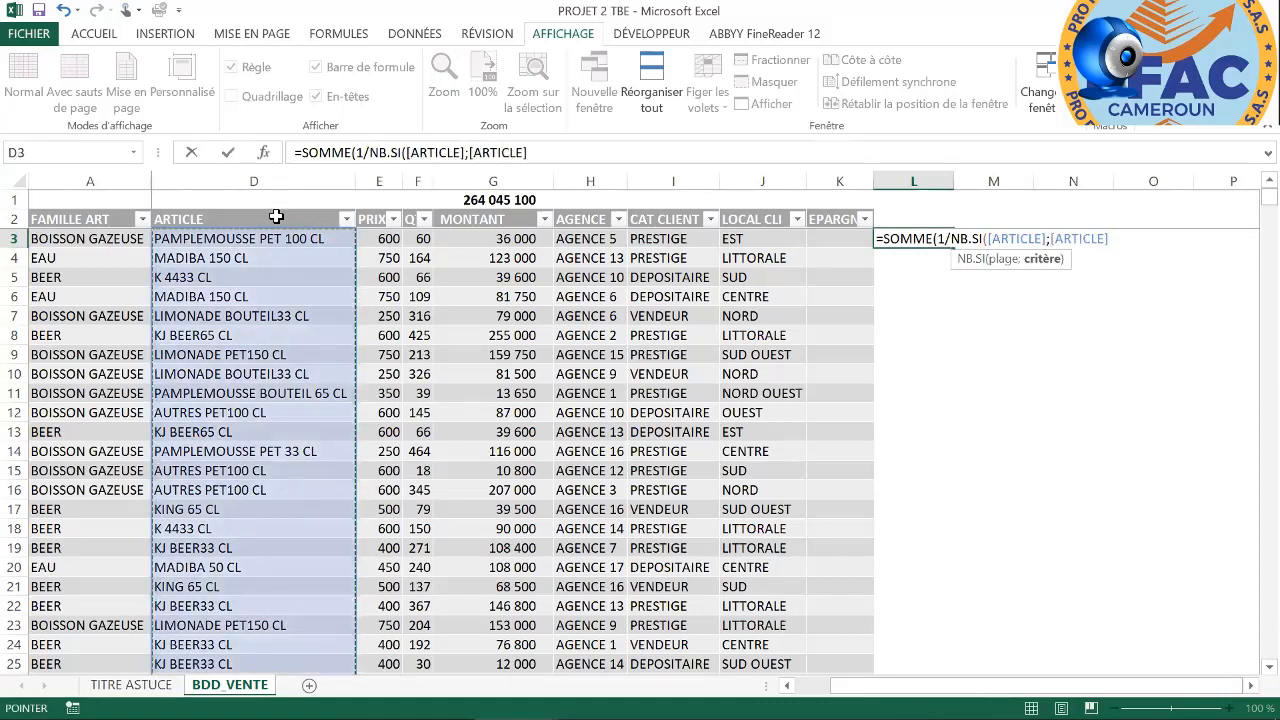
text())
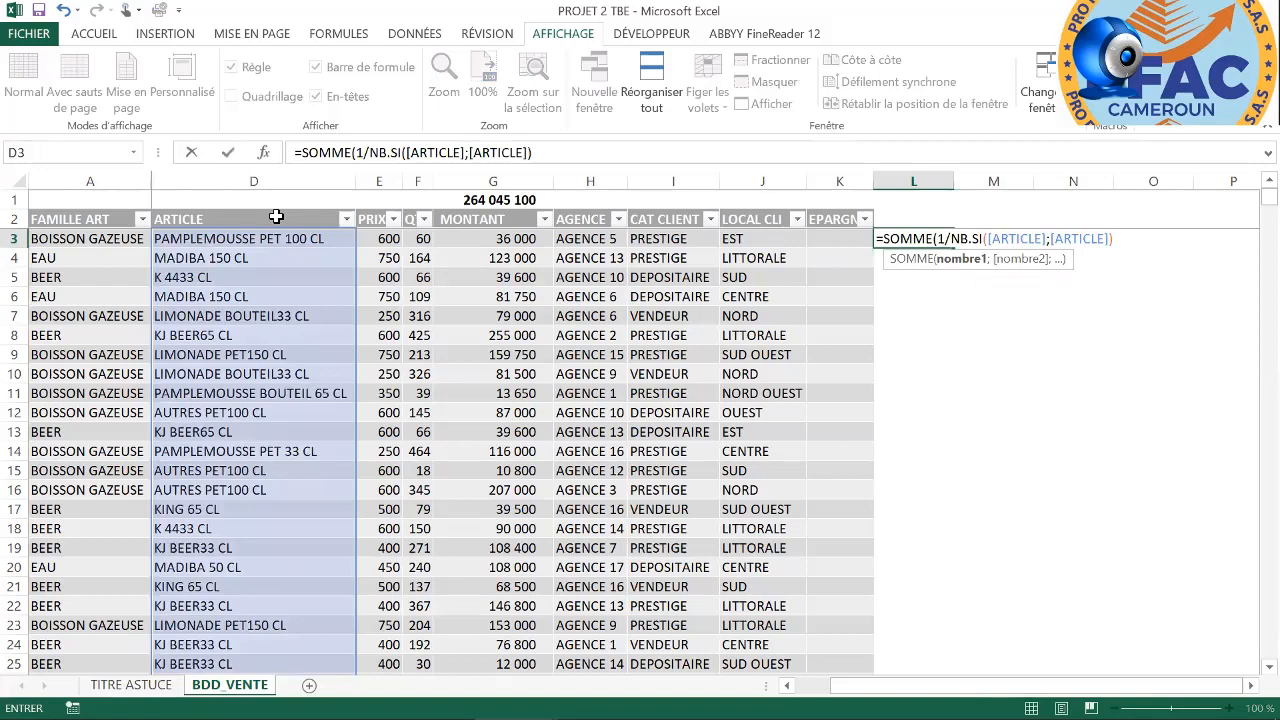
click(548, 152)
text())
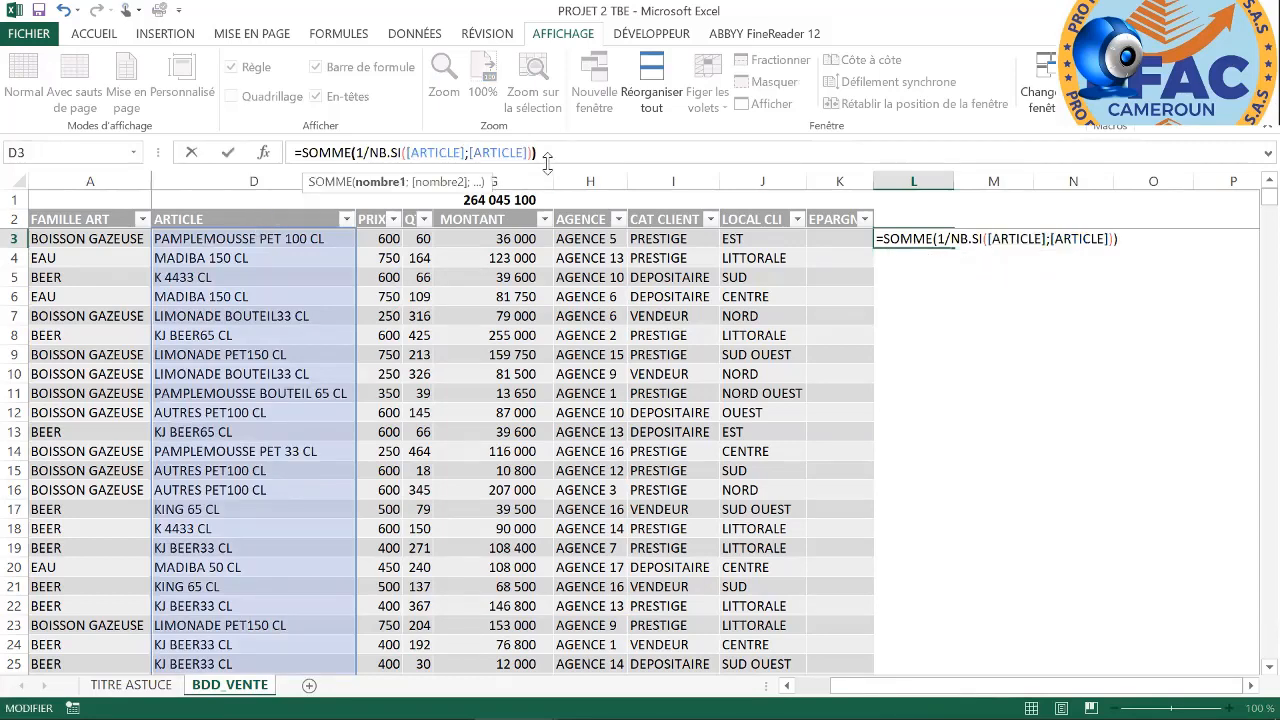
key(Return)
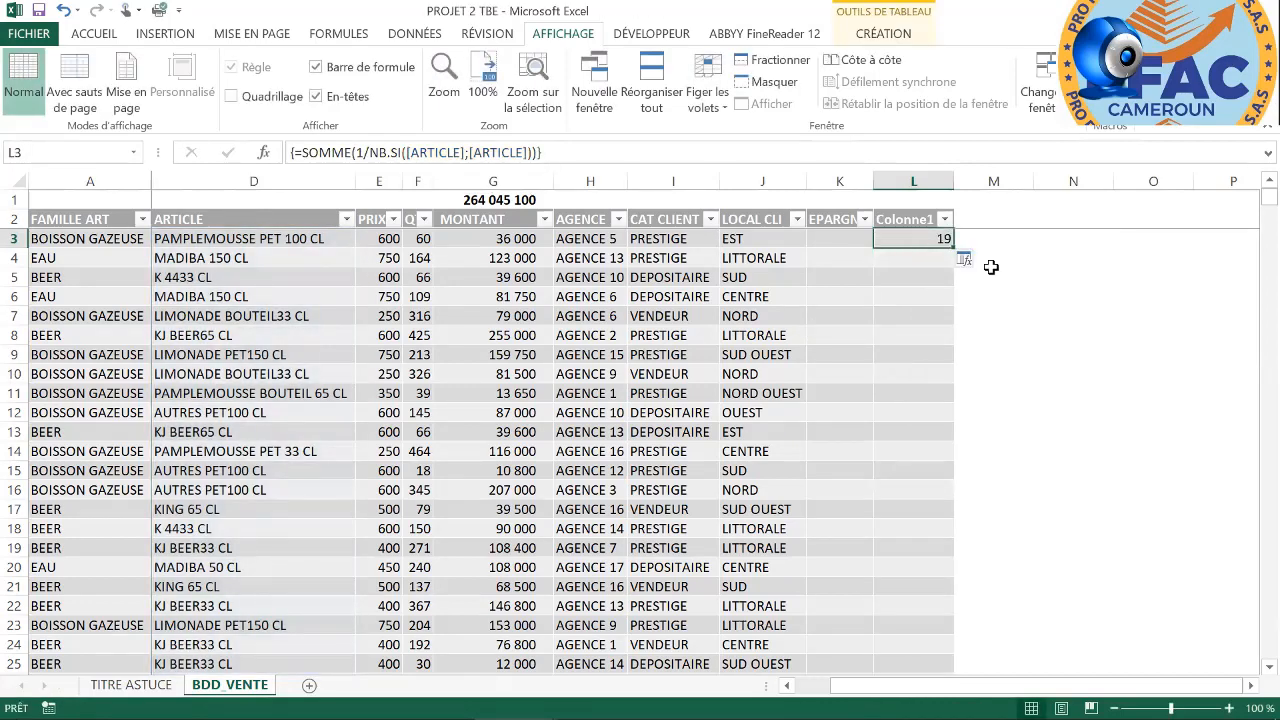
Begin an NB.SI formula in cell M3
click(1015, 244)
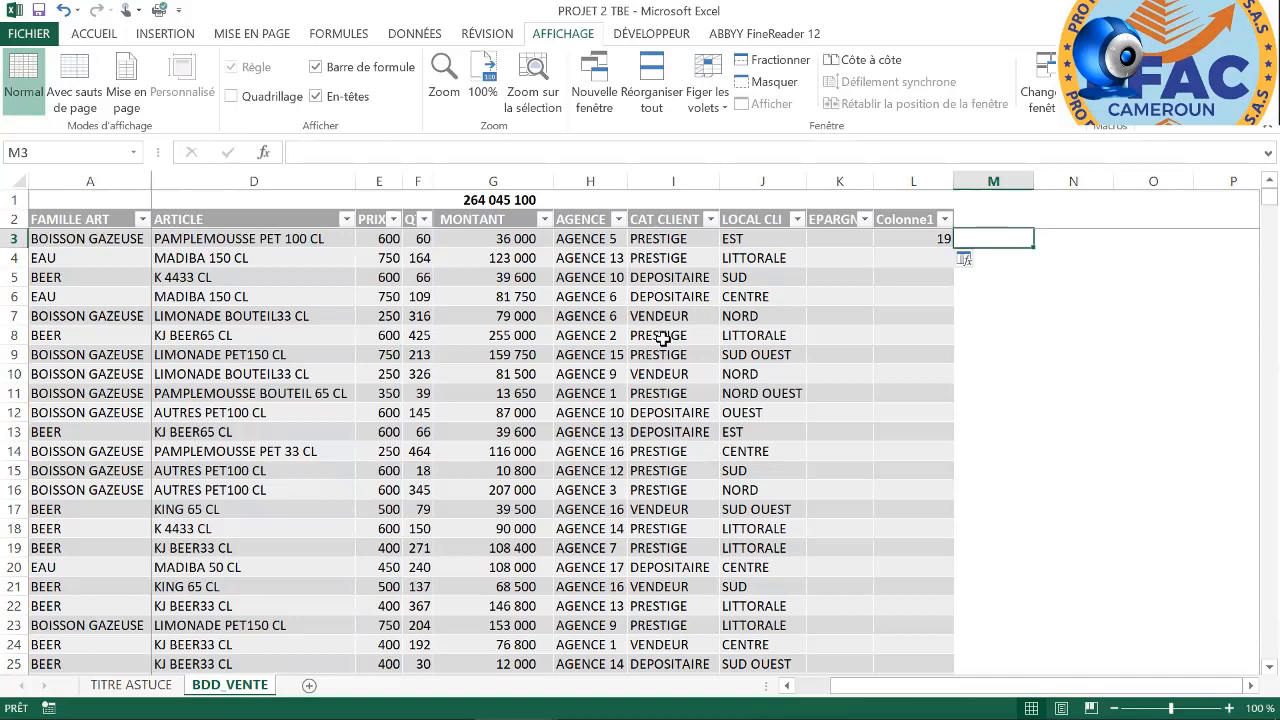
text(=)
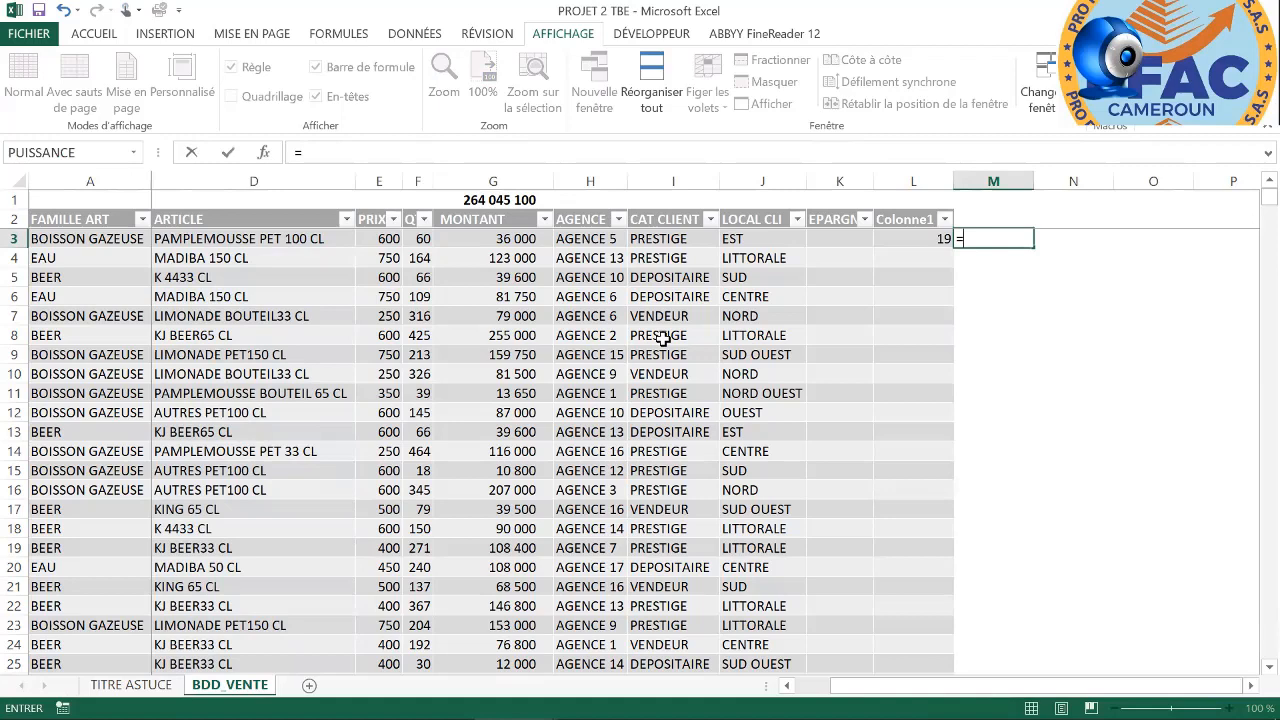
text(nb)
click(995, 377)
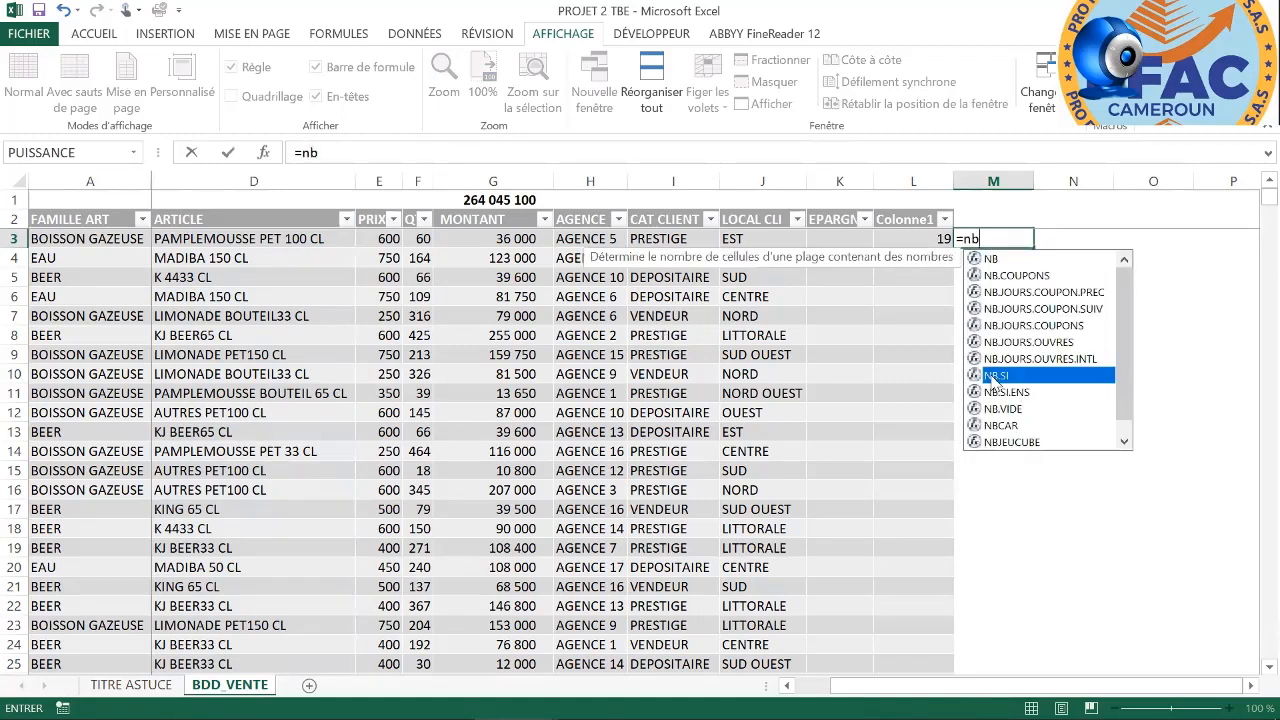
key(Tab)
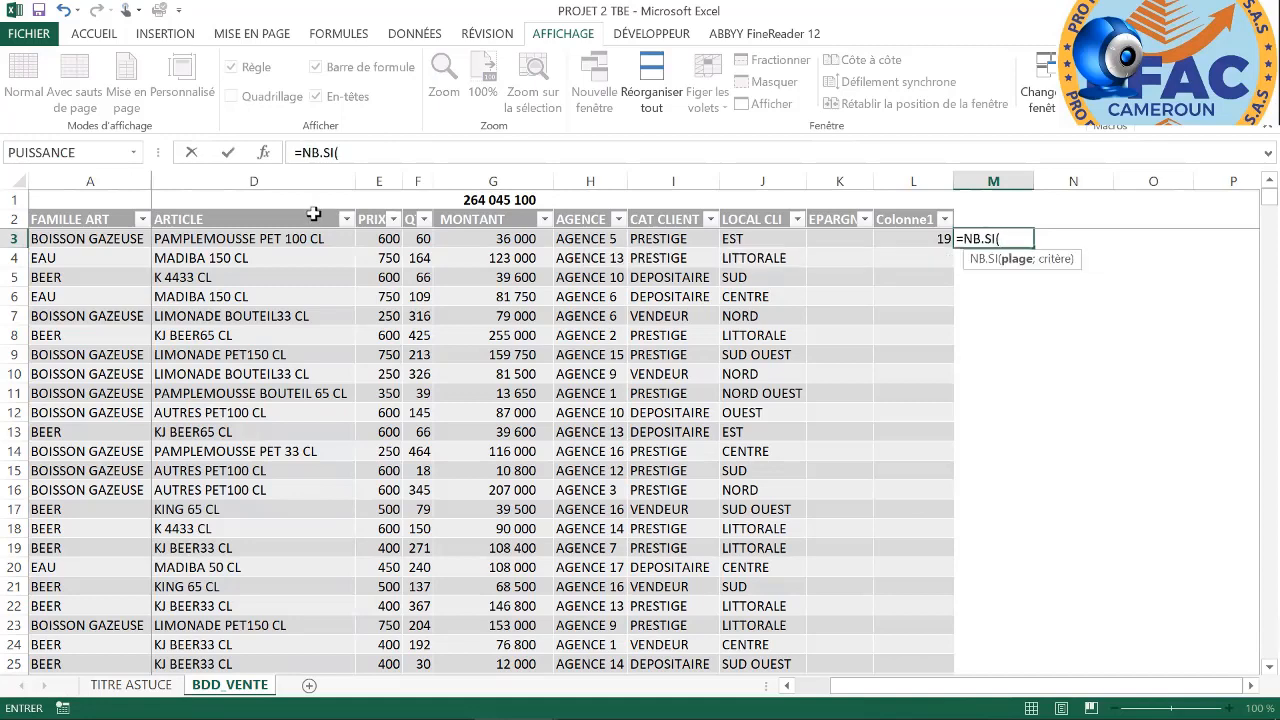
click(313, 214)
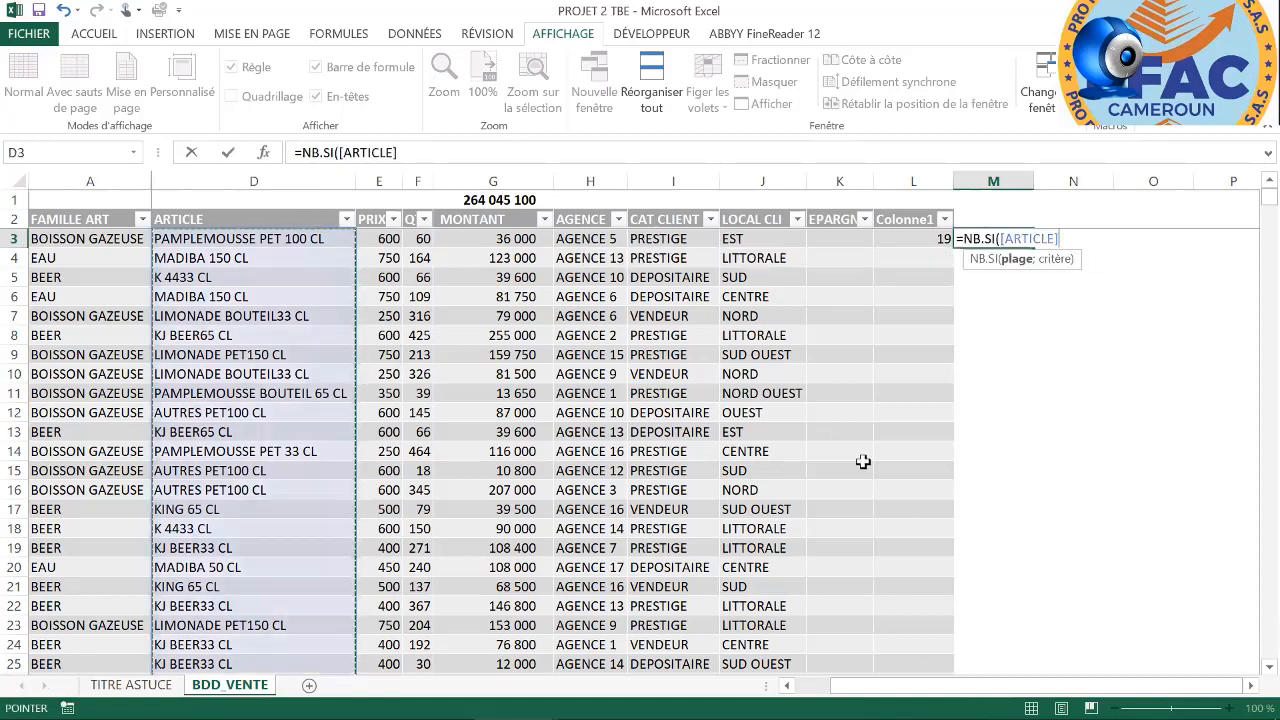
key(BackSpace)
key(BackSpace)
key(BackSpace)
key(BackSpace)
key(BackSpace)
key(BackSpace)
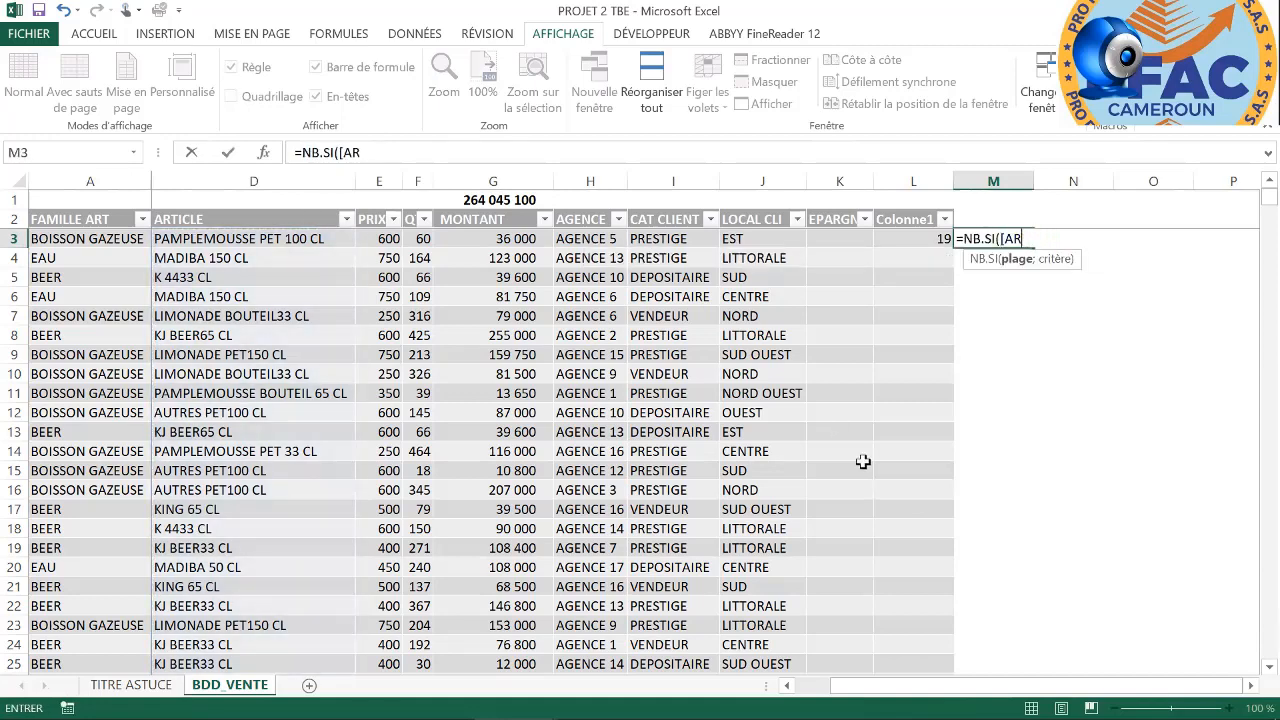
key(BackSpace)
key(BackSpace)
key(BackSpace)
text(d)
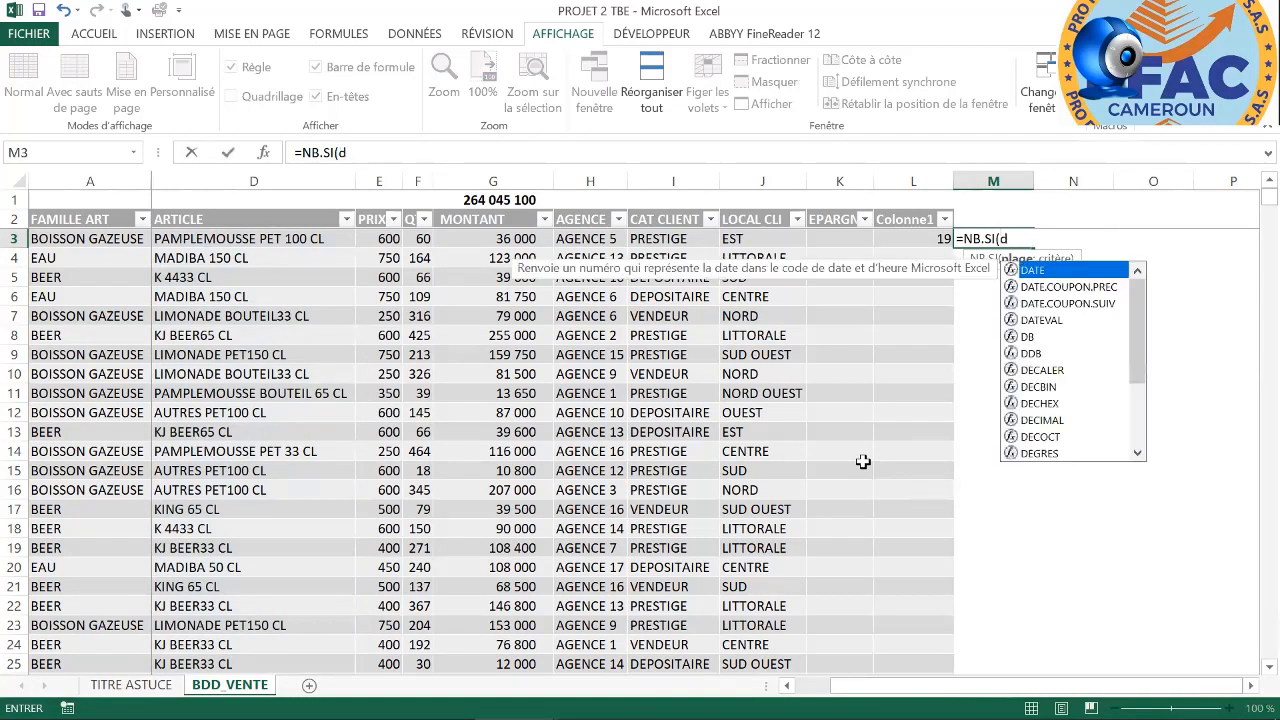
text(3)
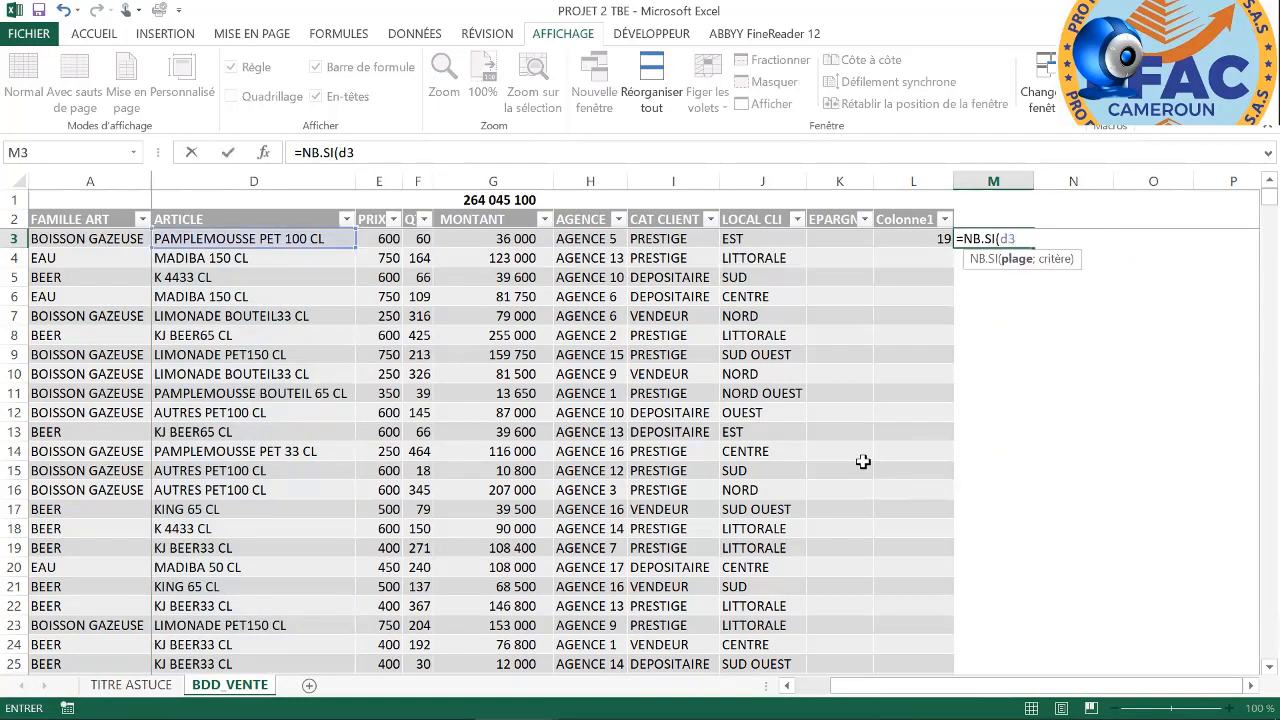
key(F4)
text(;)
text(d)
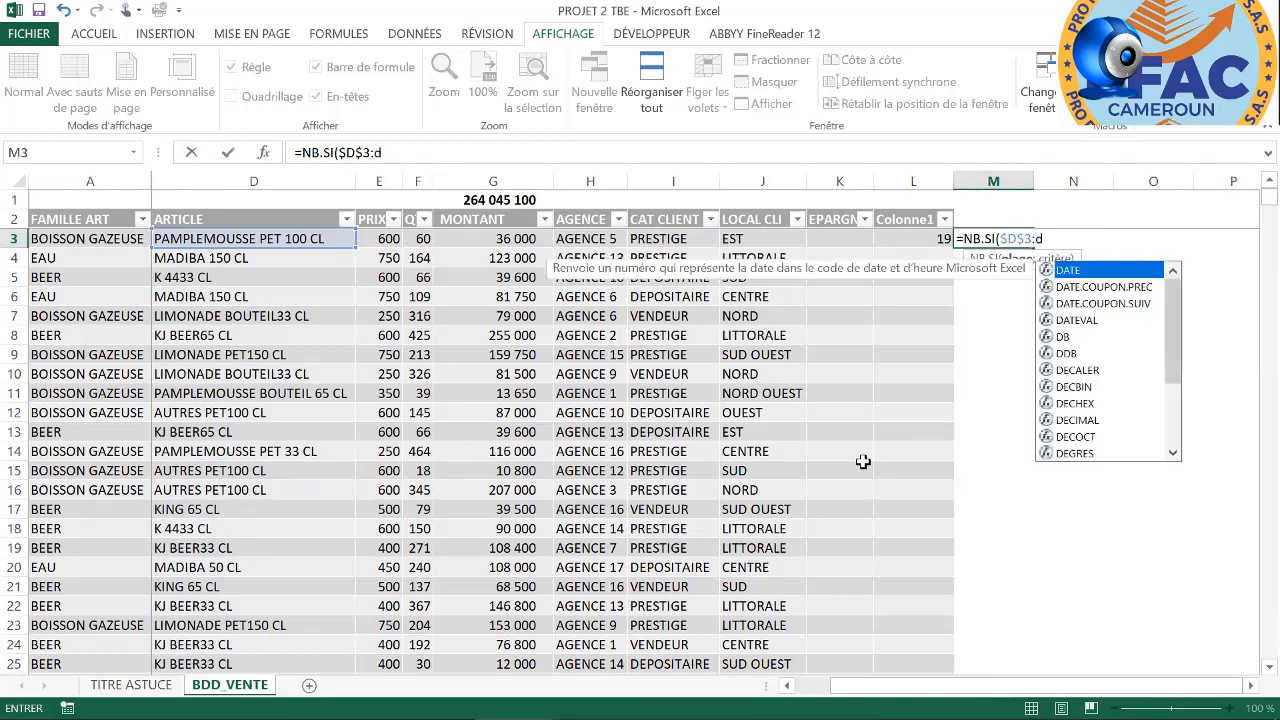
text(")
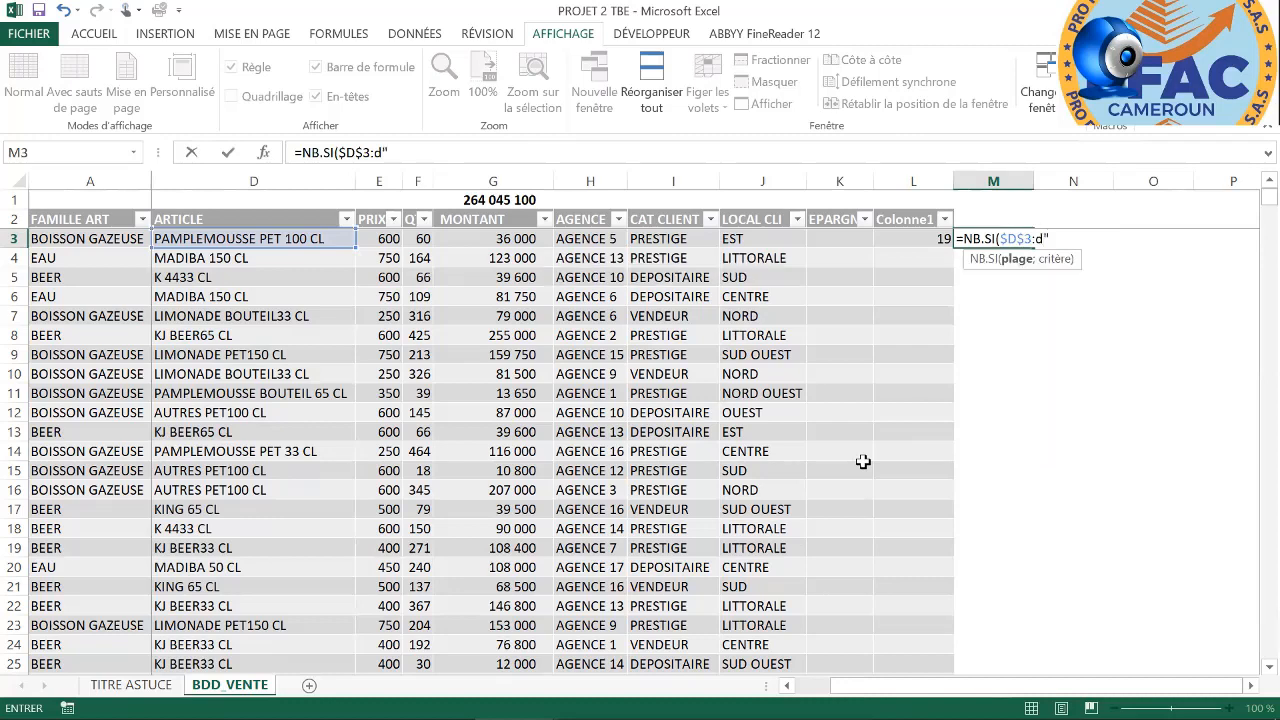
key(BackSpace)
text(3;)
click(268, 237)
text())
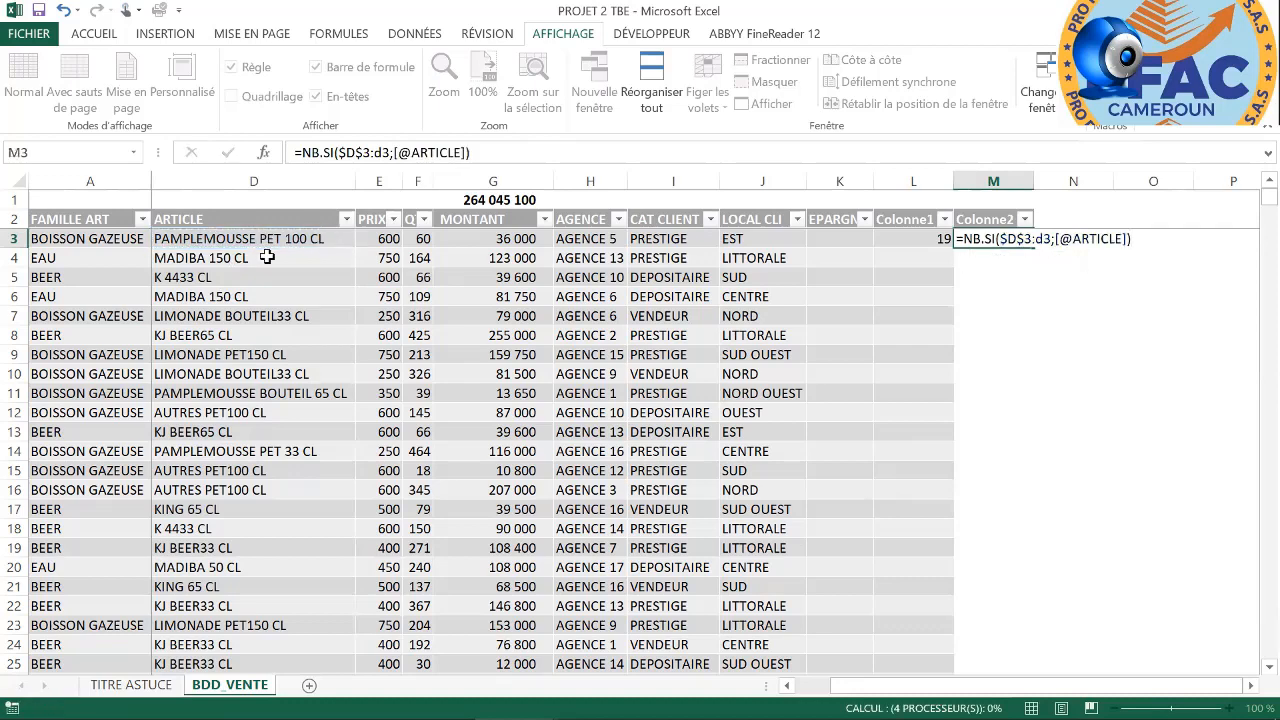
key(Return)
Fill the M3 formula down to the last table row and filter Colonne2 to show only the value 1
click(1008, 232)
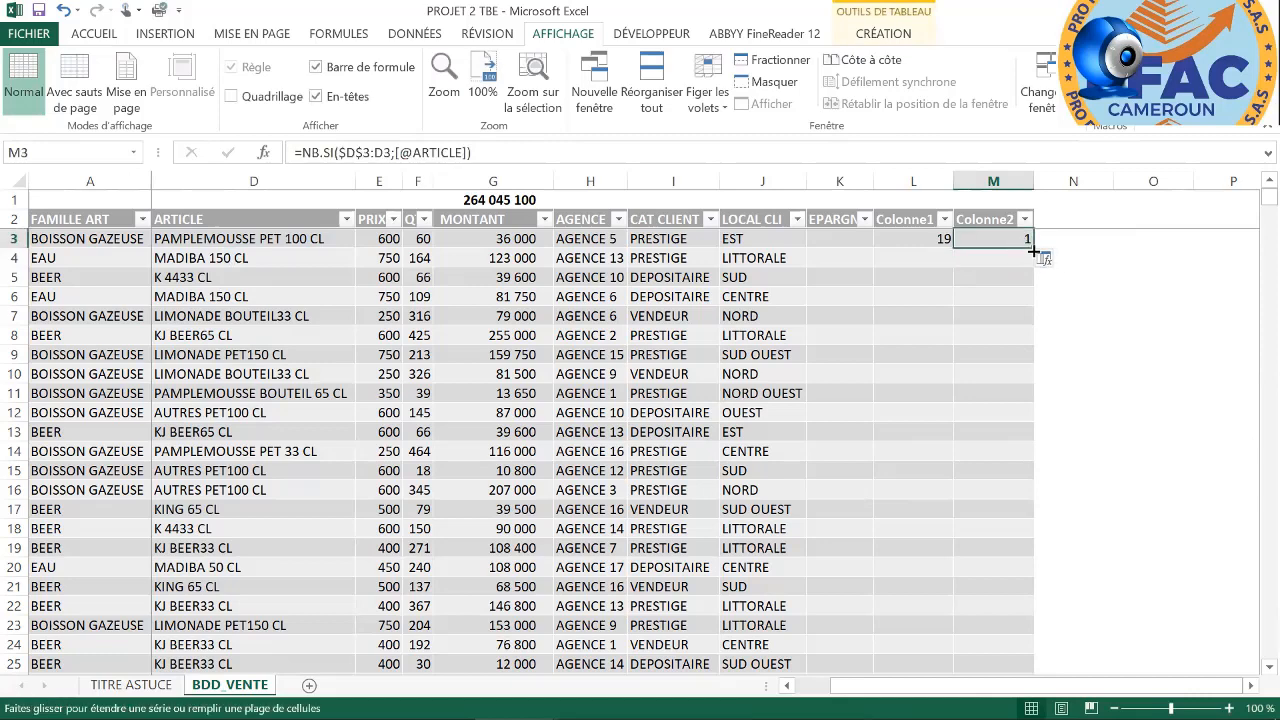
double_click(1033, 253)
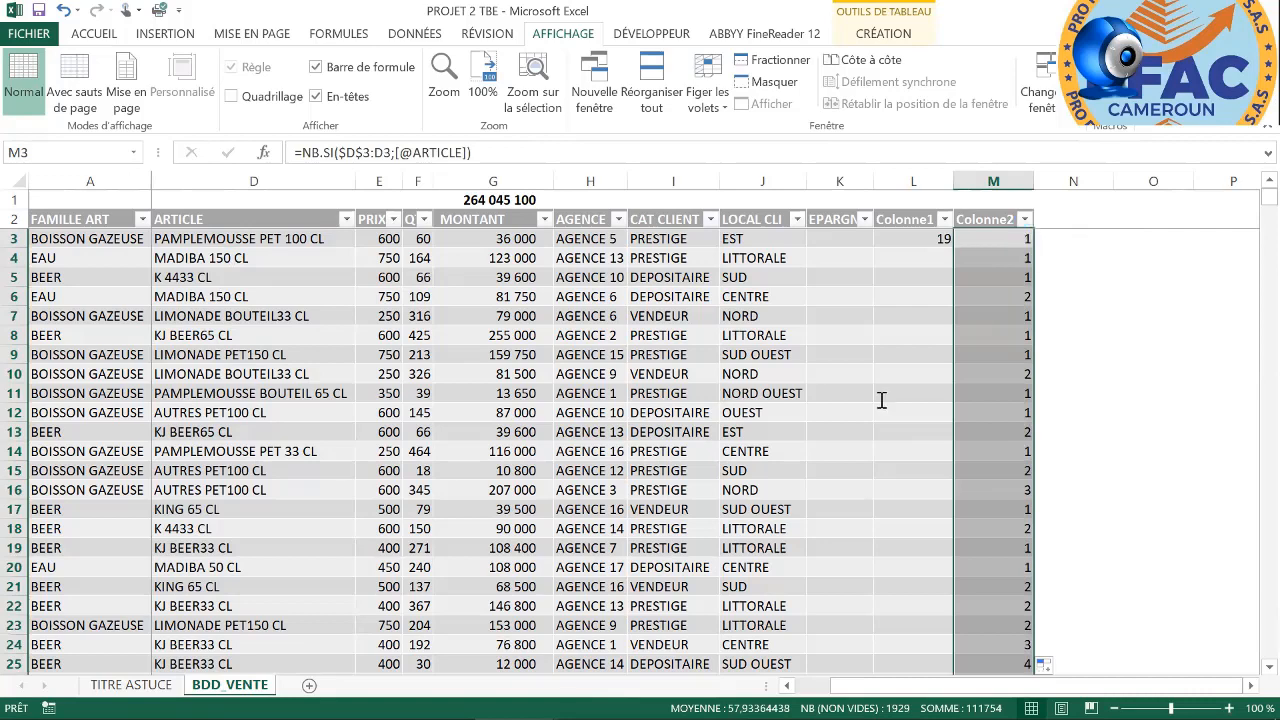
click(821, 415)
click(820, 430)
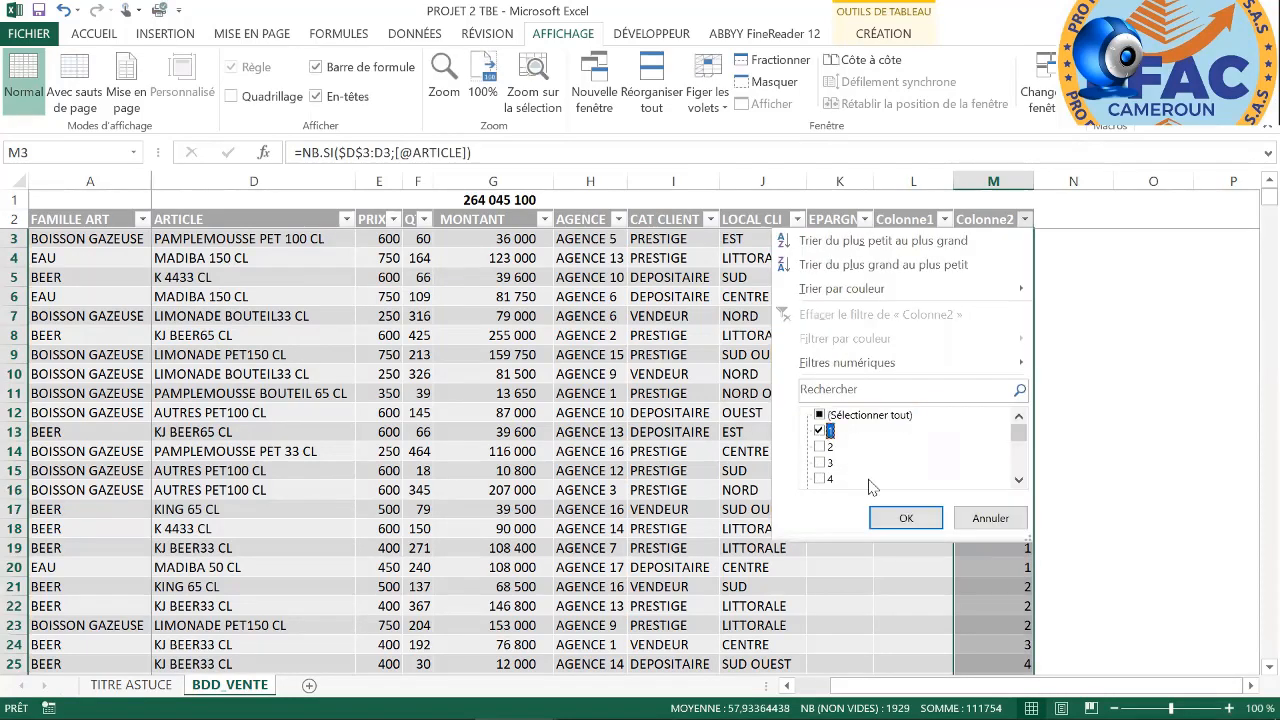
click(900, 521)
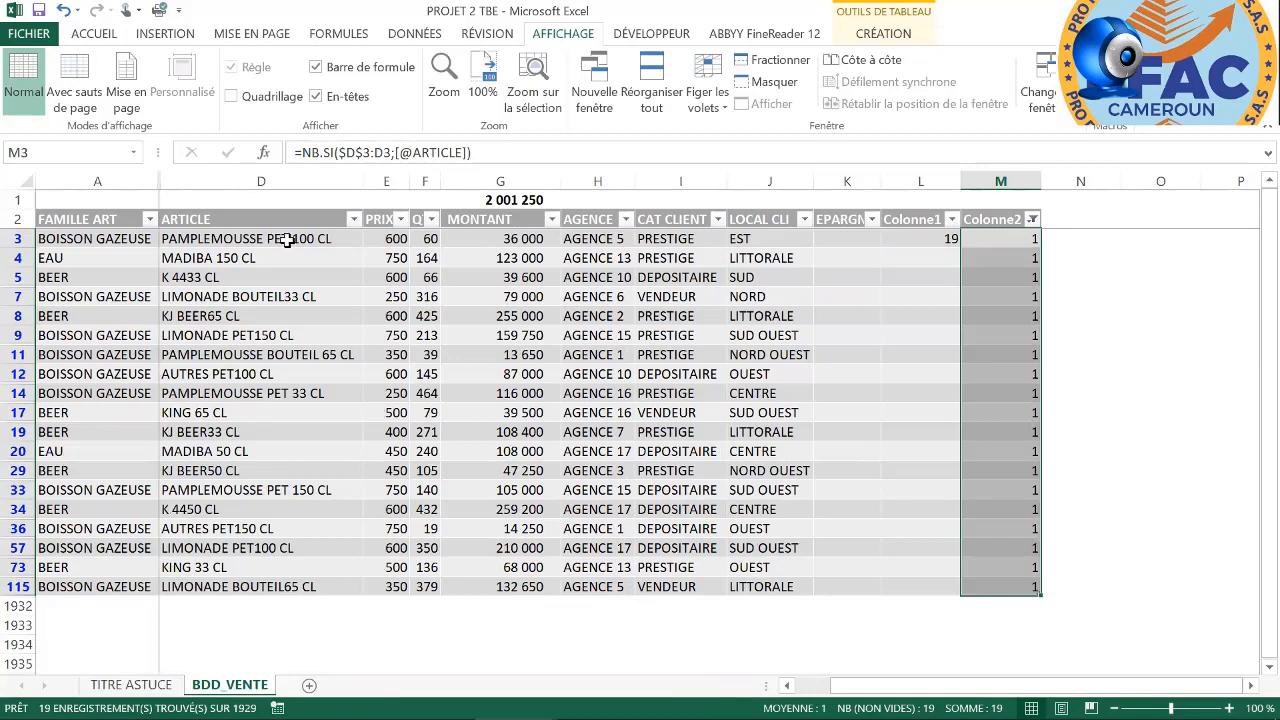
Copy the filtered ARTICLE column including its header, from D2 down to the last visible row
drag(291, 238, 264, 585)
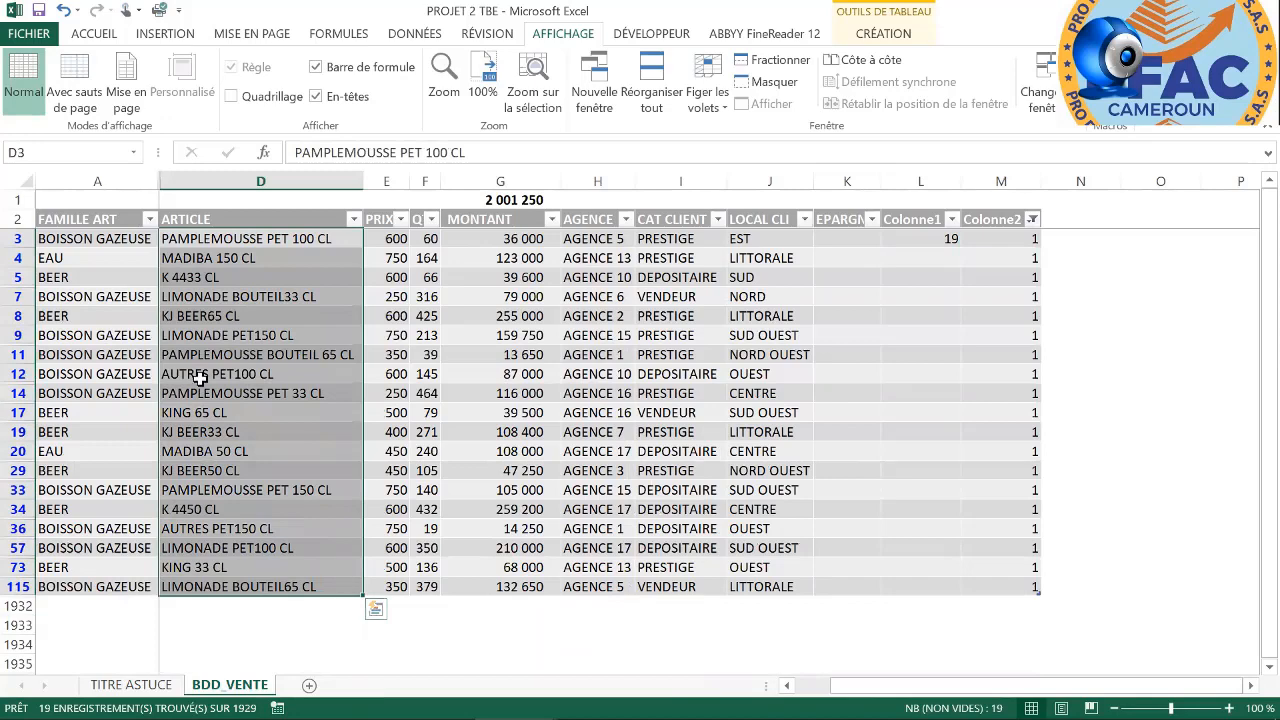
click(256, 224)
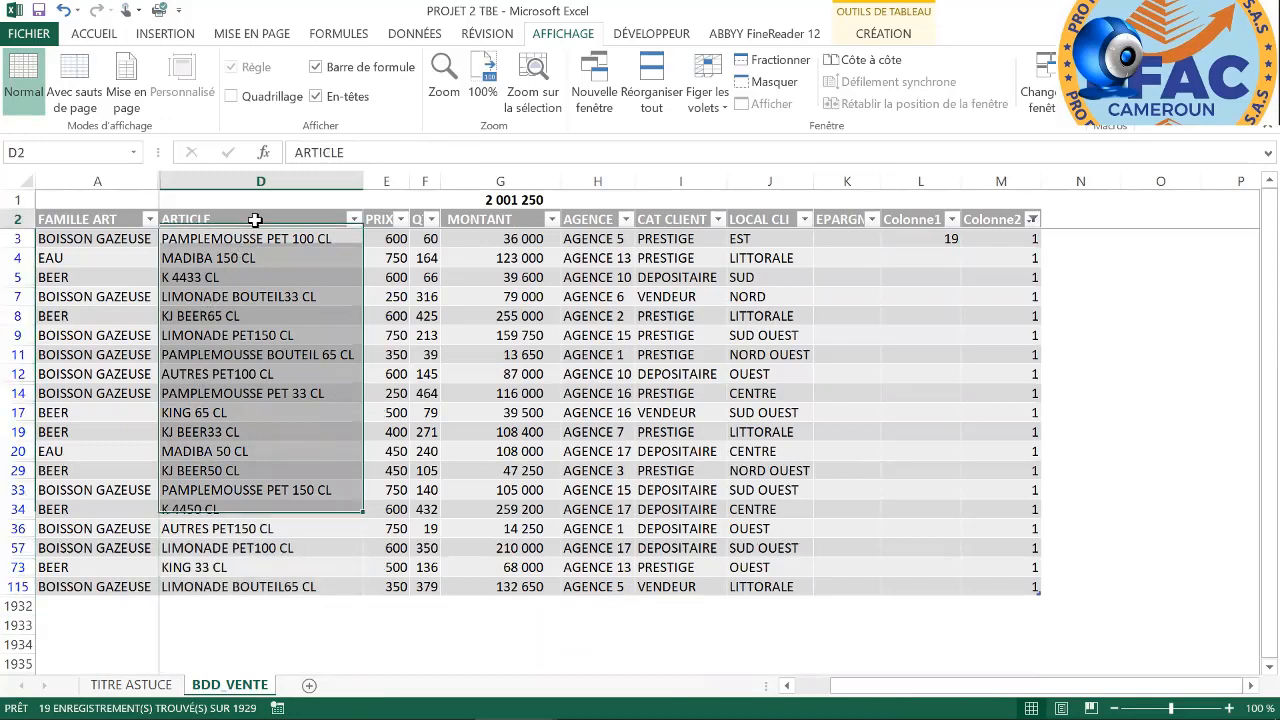
shift+click(230, 586)
key(ctrl+c)
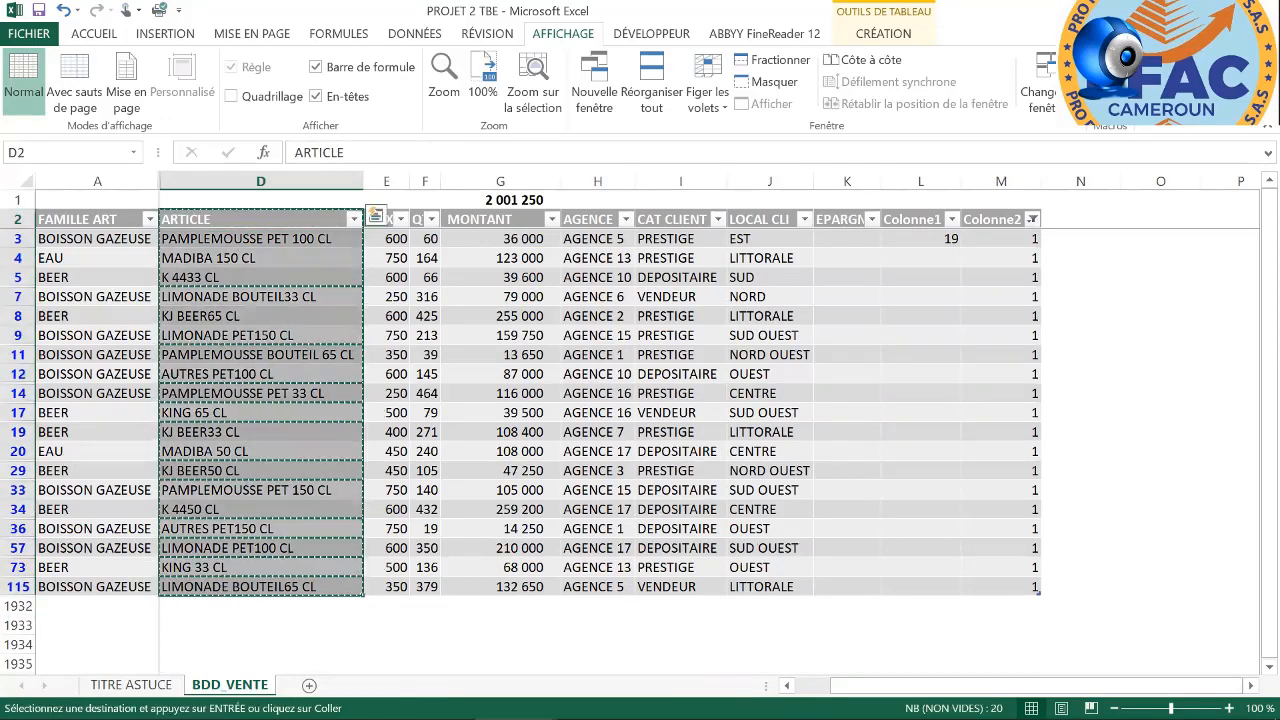
Paste the copied article list into A1 of a new worksheet and fit column A to its contents
key(shift+F11)
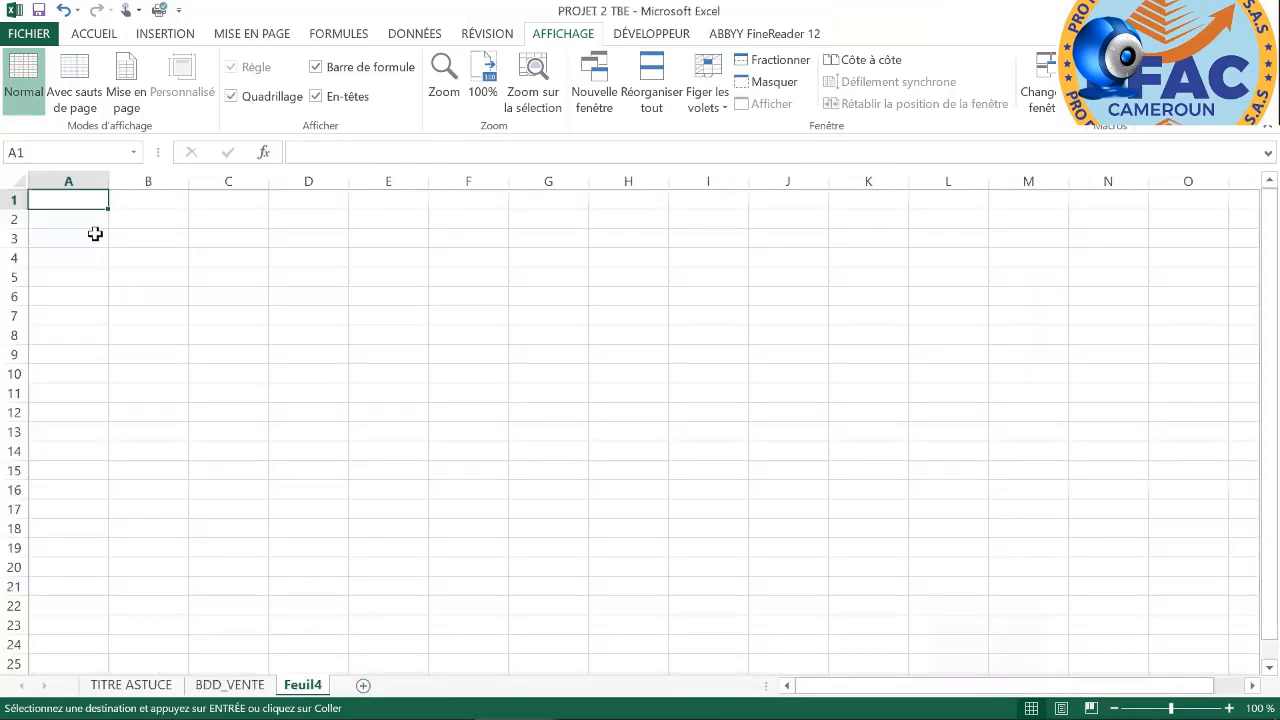
key(ctrl+v)
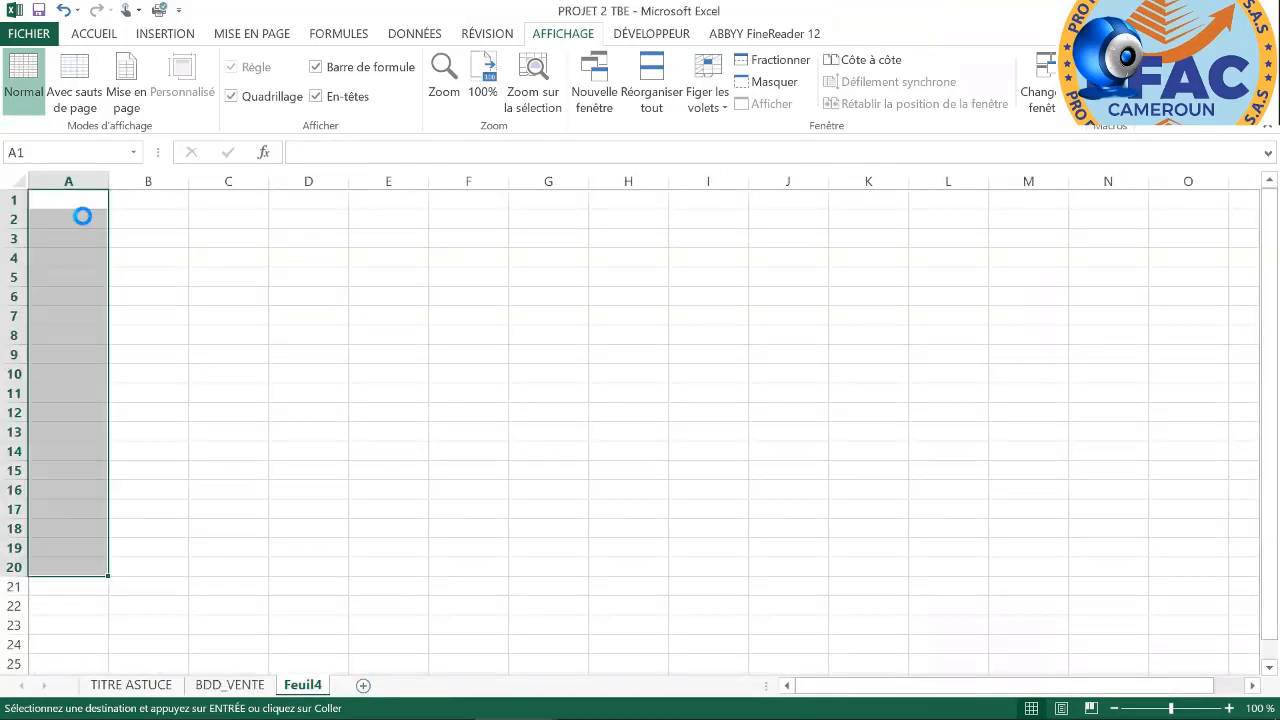
double_click(108, 172)
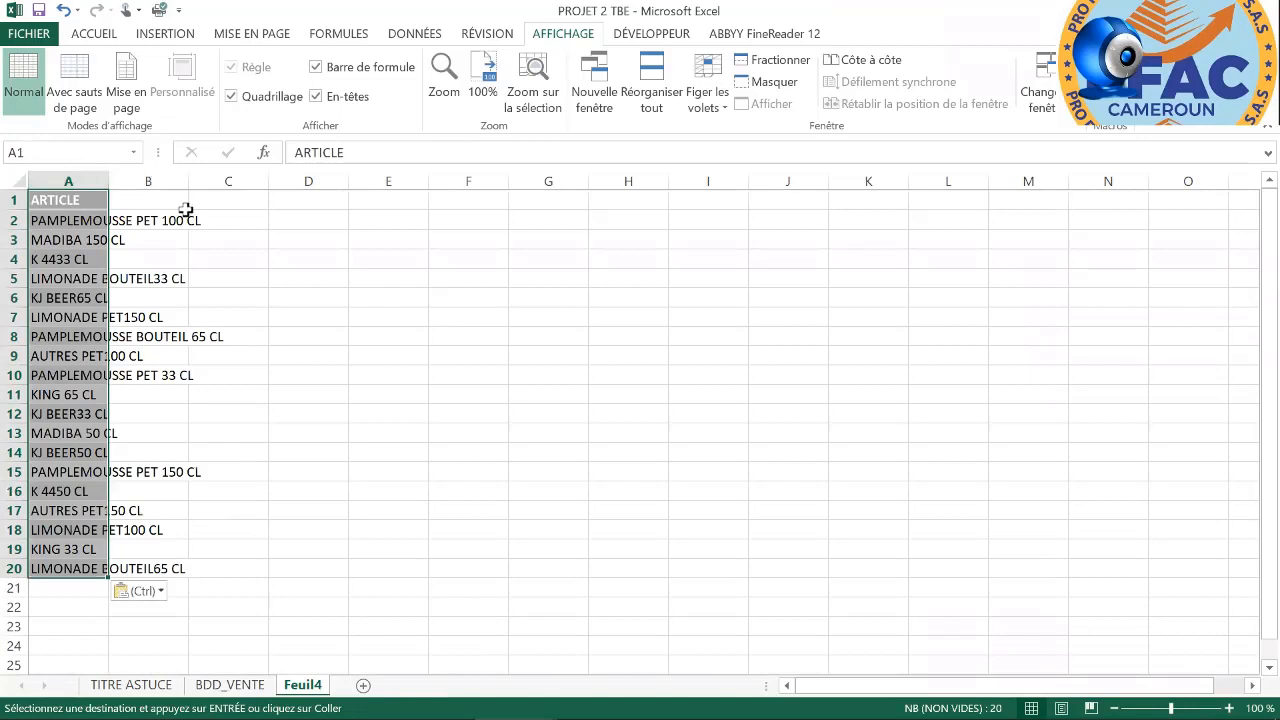
click(286, 199)
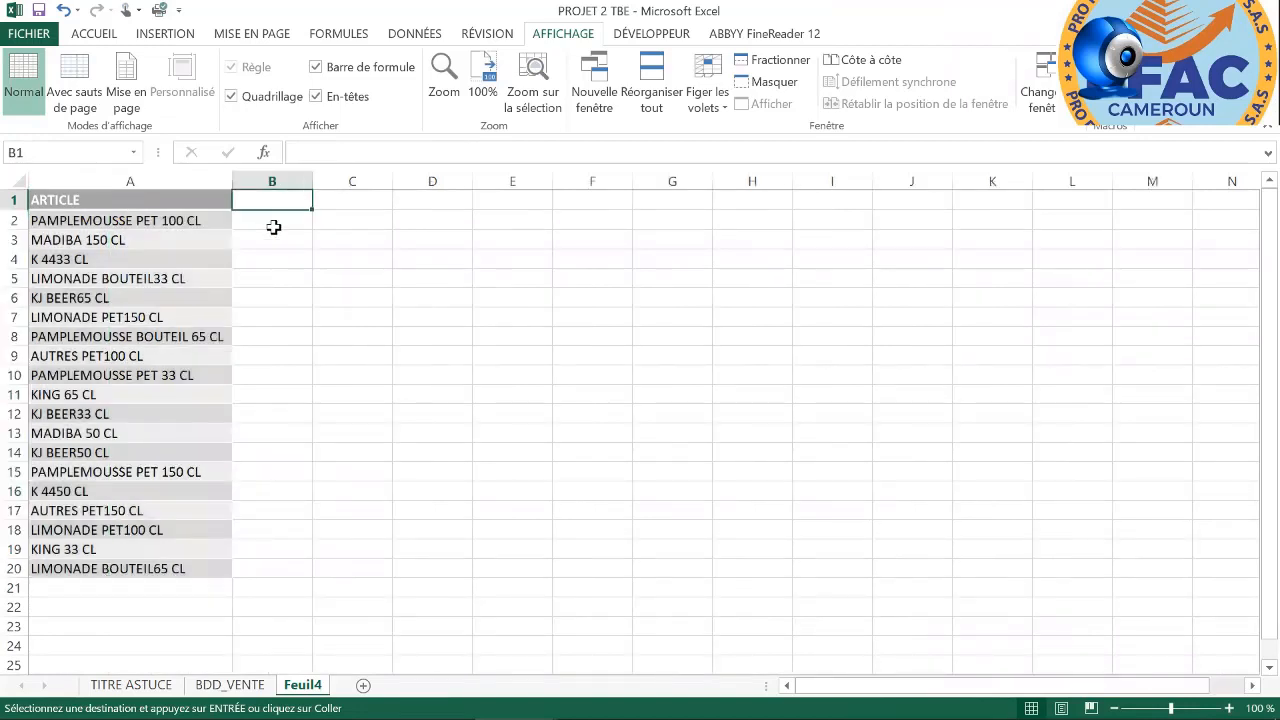